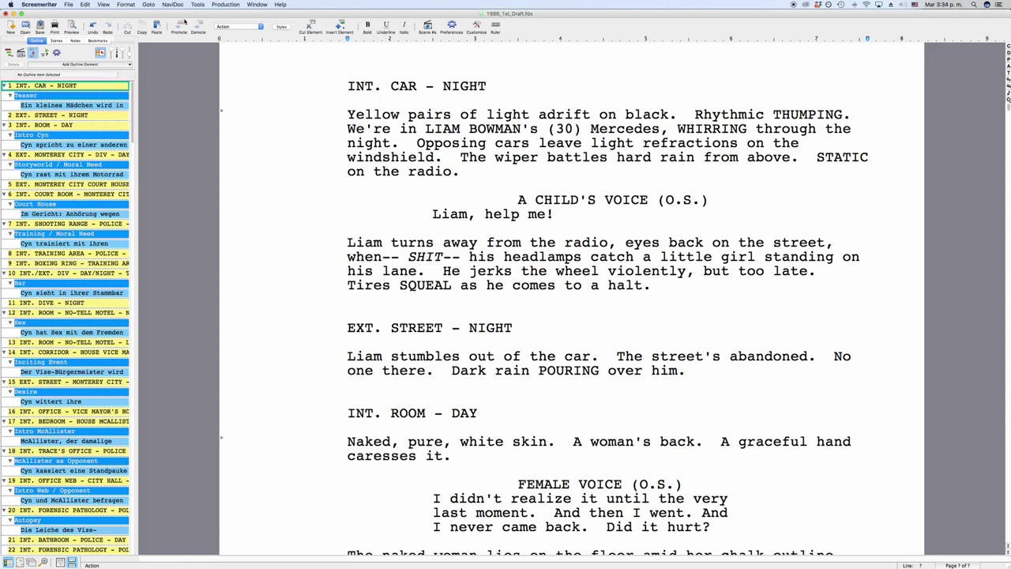
# Cheat the opening action paragraph's left margin down to 1.4 inches and dismiss the hint
pyautogui.click(126, 4)
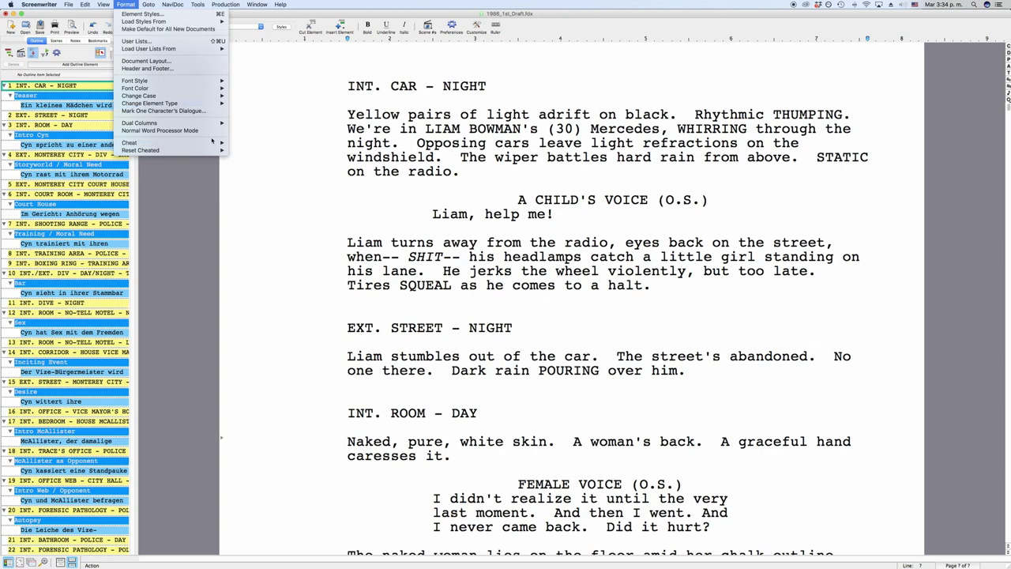
pyautogui.moveTo(219, 143)
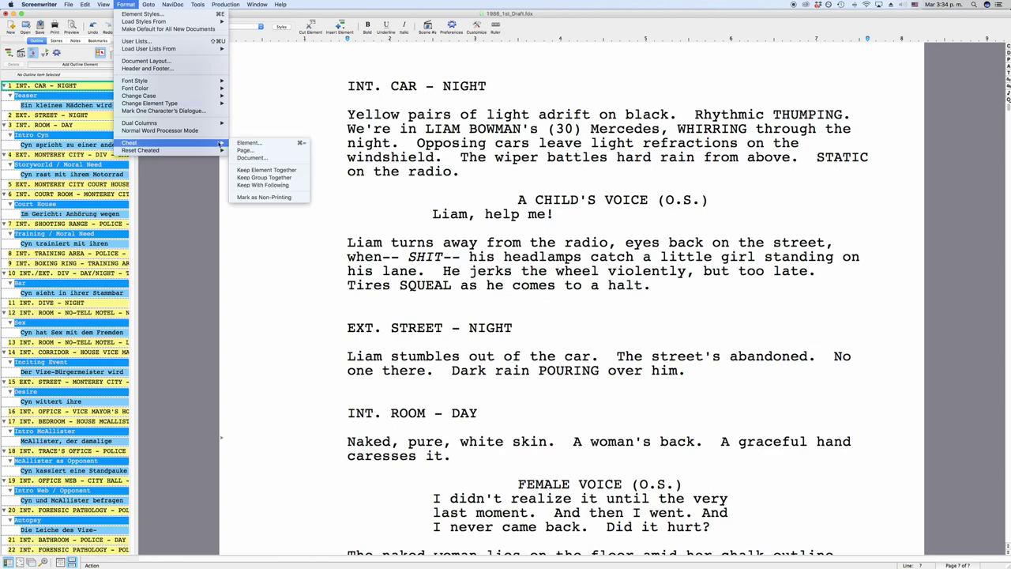
pyautogui.click(296, 143)
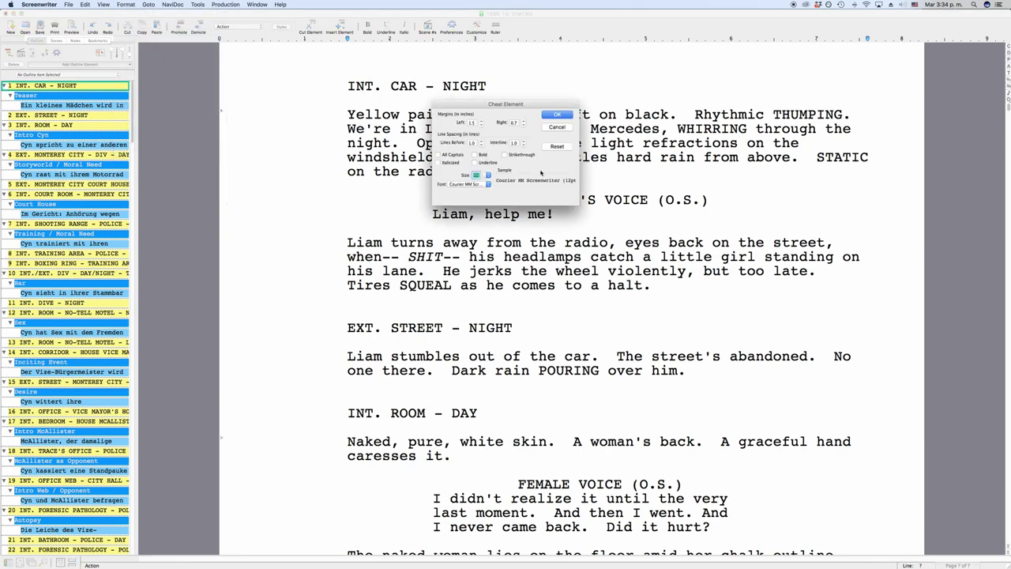
pyautogui.click(482, 125)
pyautogui.click(556, 116)
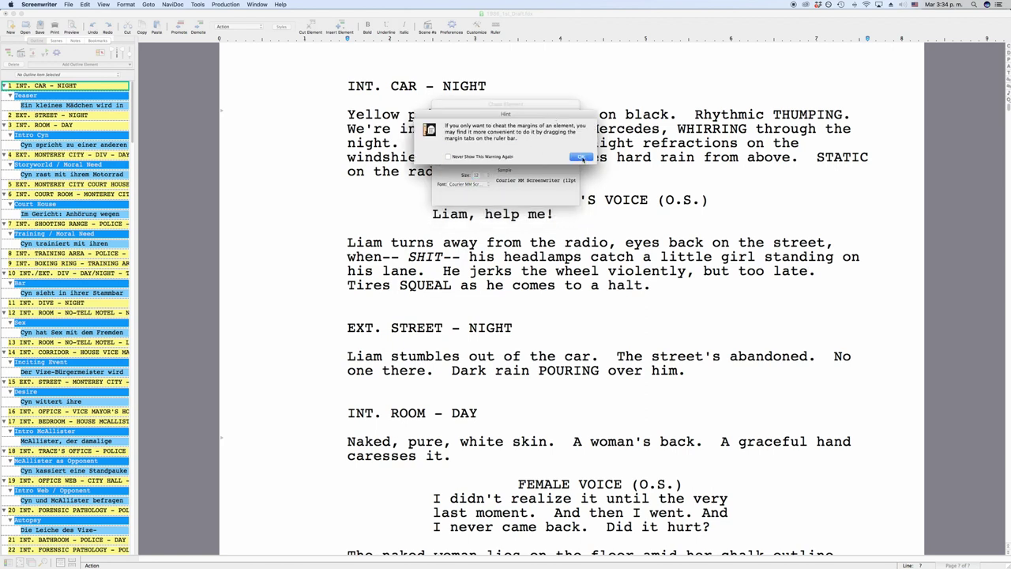
pyautogui.click(581, 157)
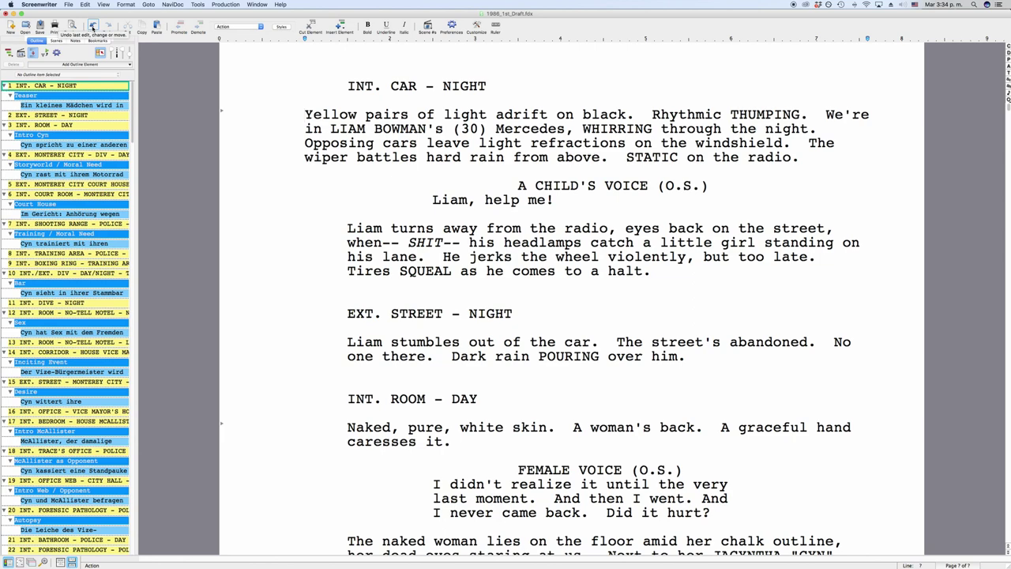
# Undo the margin cheat, then drag the opening paragraph's ruler indent further left
pyautogui.click(92, 26)
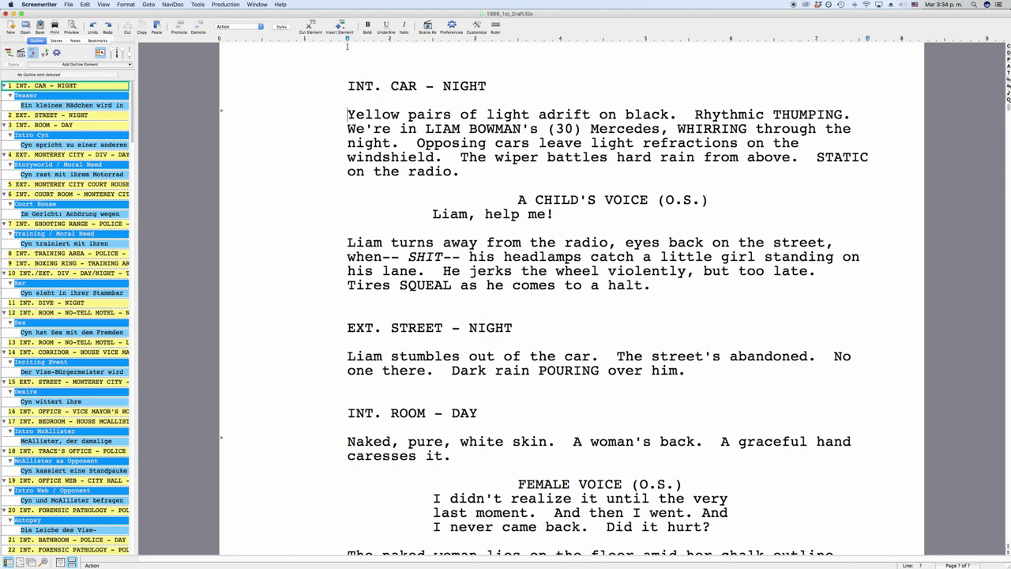
pyautogui.moveTo(347, 40); pyautogui.dragTo(305, 40)
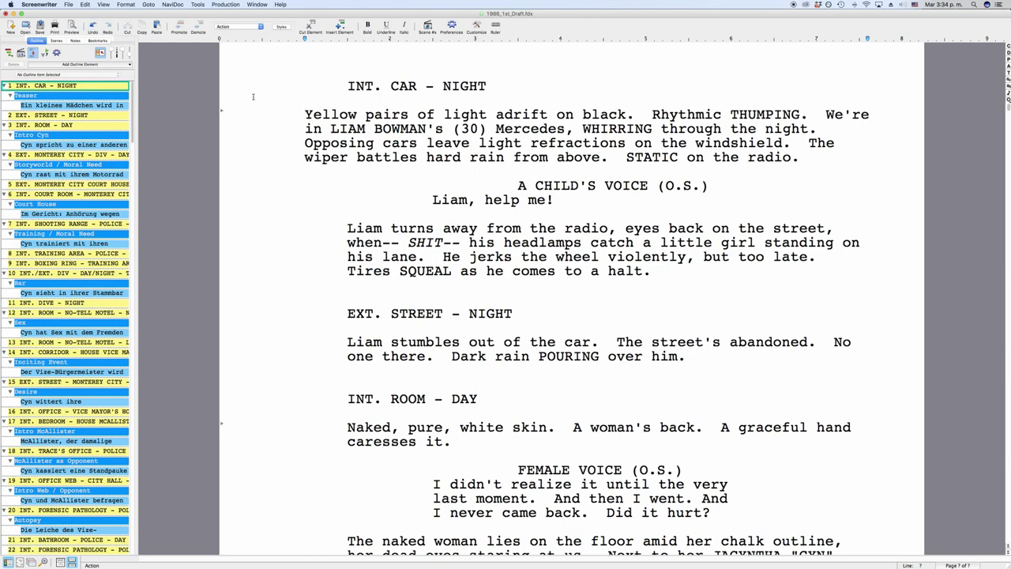
pyautogui.click(126, 5)
# Cheat the first page to increase its line count via Format > Cheat > Page
pyautogui.moveTo(190, 142)
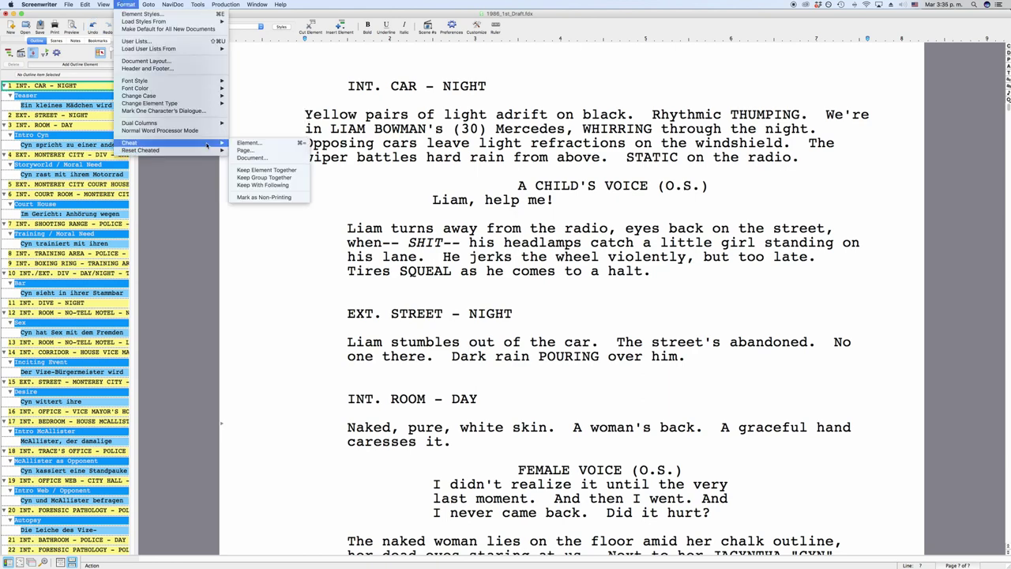
pyautogui.click(273, 154)
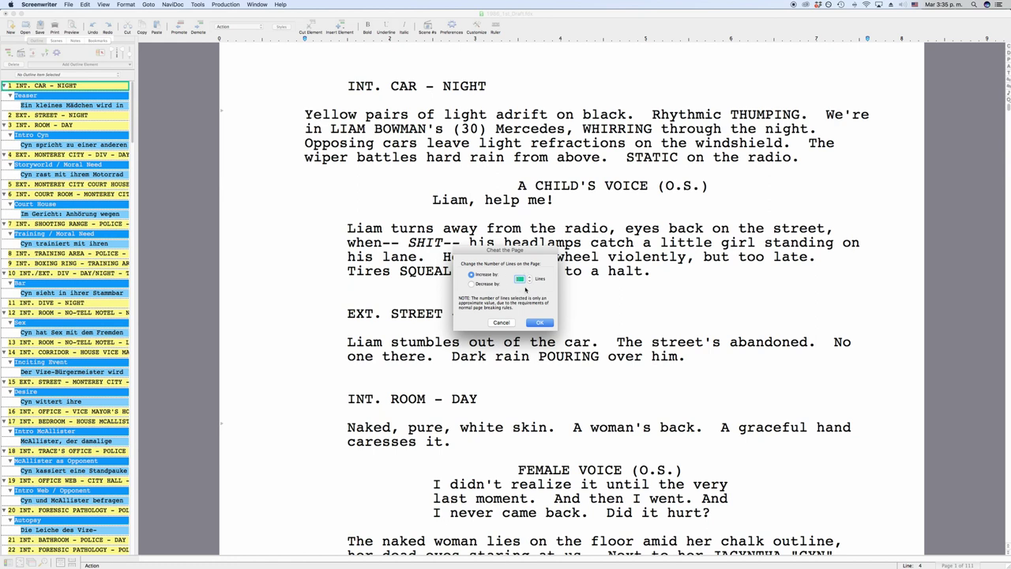
pyautogui.click(521, 280)
pyautogui.click(540, 323)
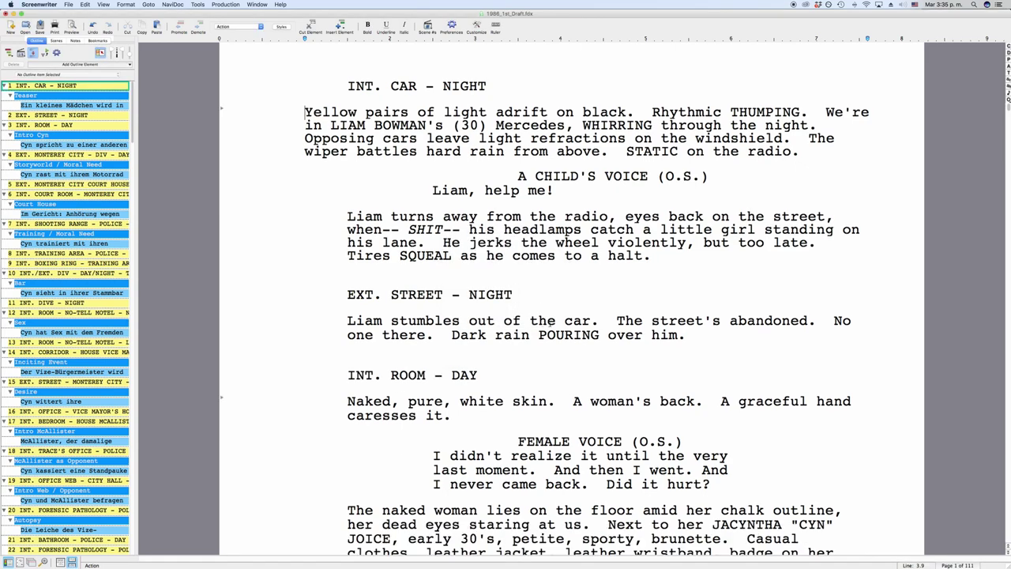
# Scroll down, then undo the last two edits to return to the script's opening
pyautogui.scroll(-10, 551, 314)
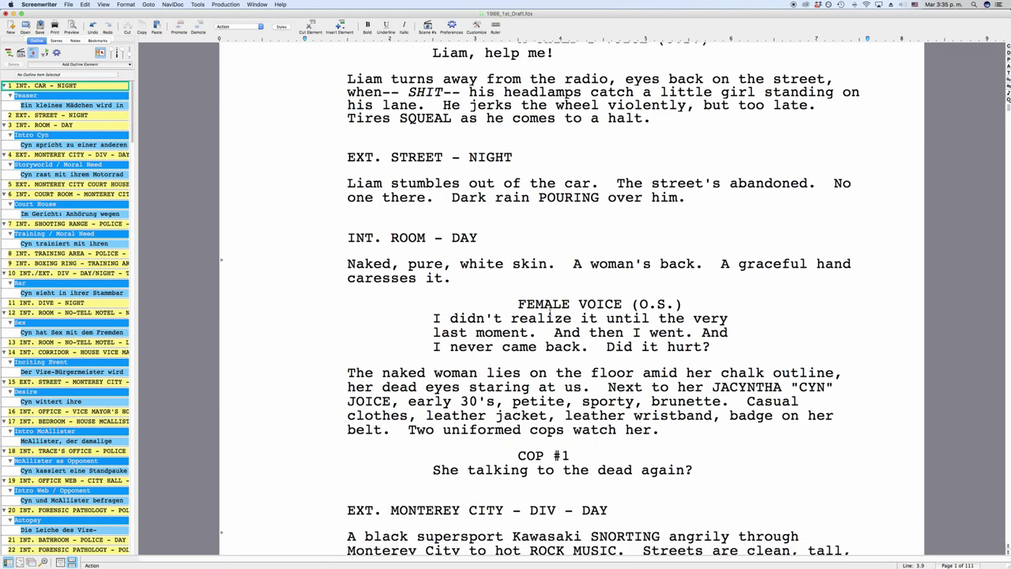
pyautogui.scroll(-1, 550, 310)
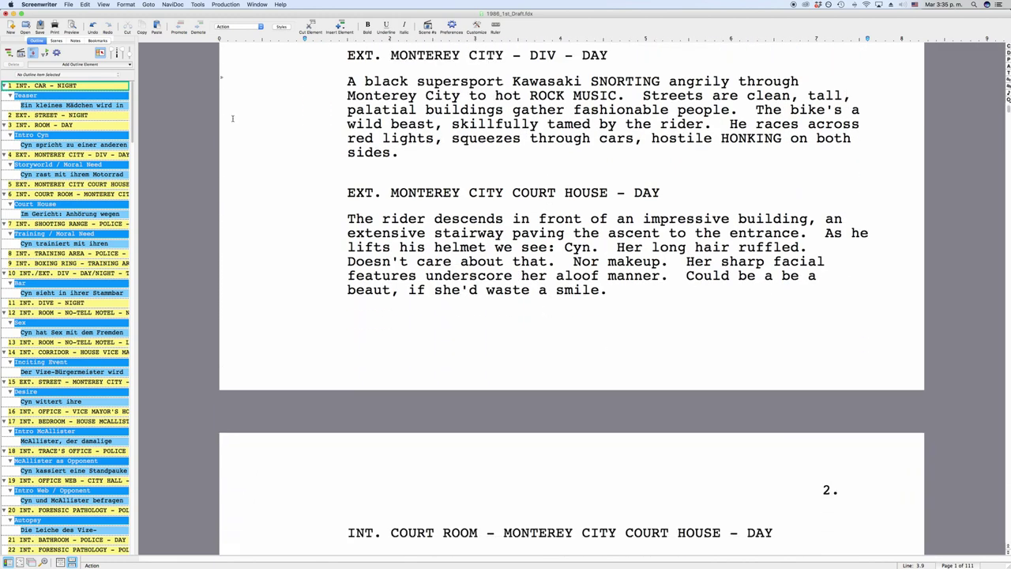
pyautogui.click(93, 27)
pyautogui.click(93, 28)
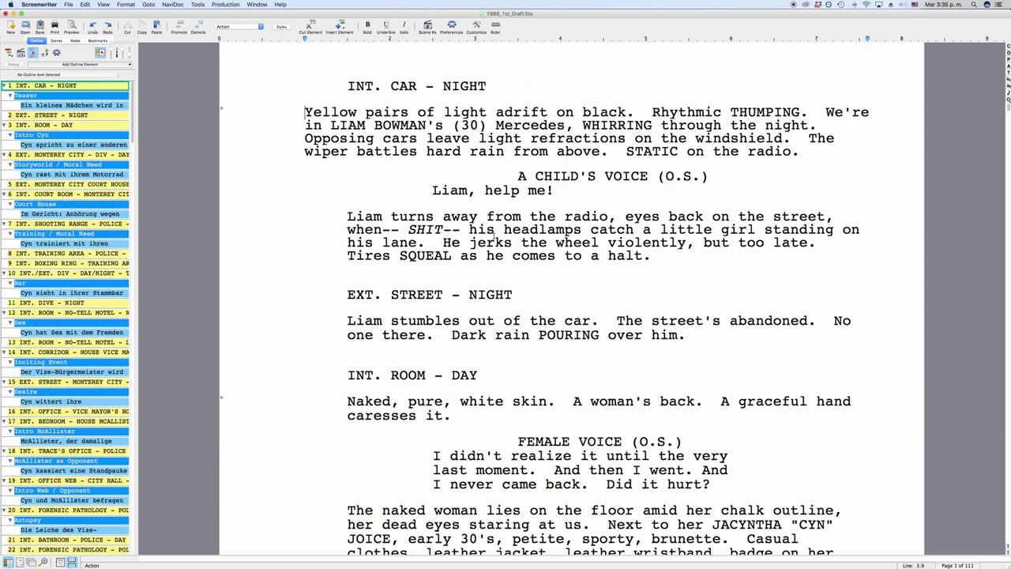
pyautogui.click(125, 4)
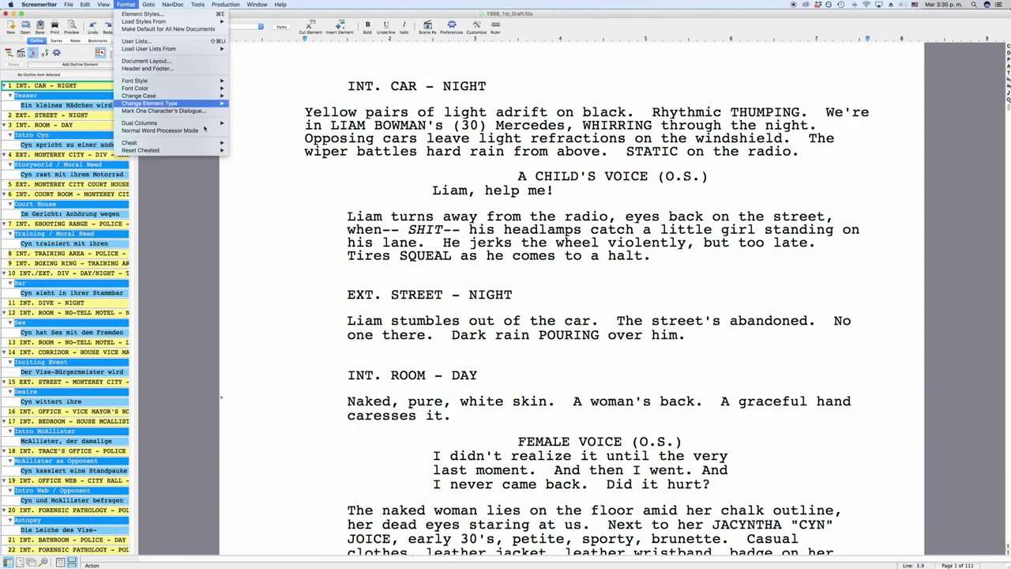
# Reset all line-spacing cheating from the Document cheat settings
pyautogui.moveTo(182, 142)
pyautogui.click(269, 159)
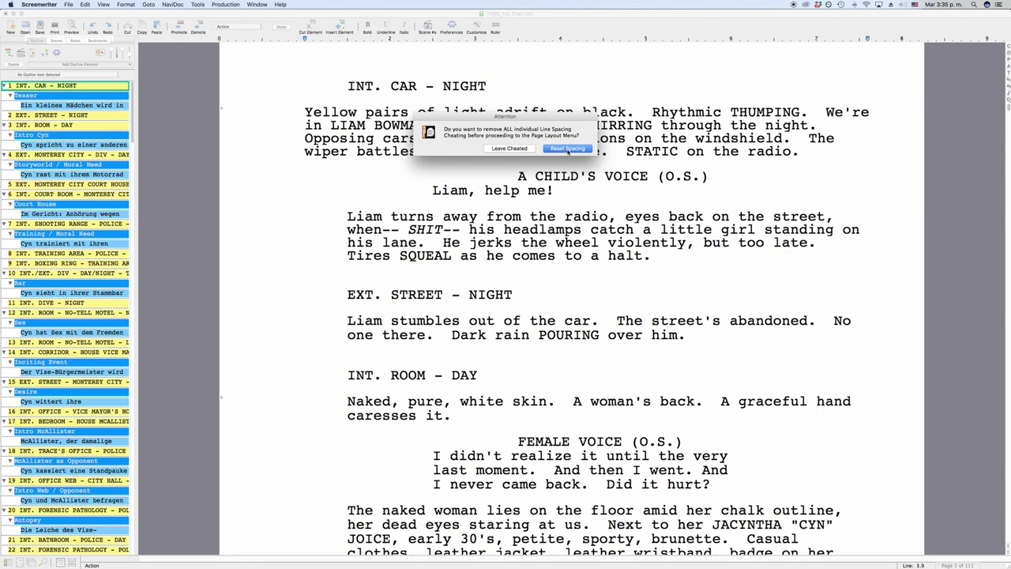
pyautogui.click(567, 148)
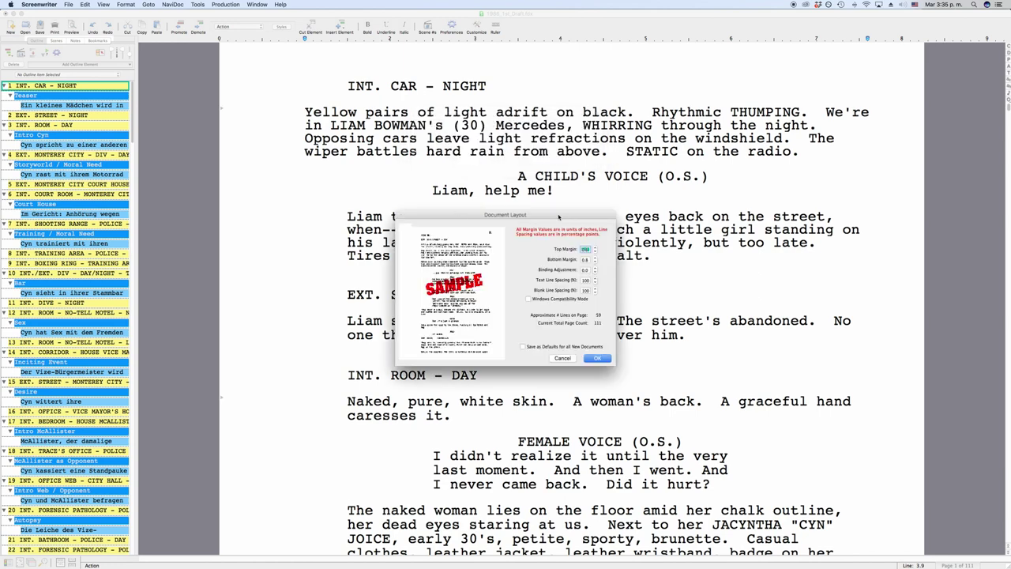
# Enter a 0.6 top margin and step through the binding and line-spacing values
pyautogui.moveTo(557, 216); pyautogui.dragTo(558, 170)
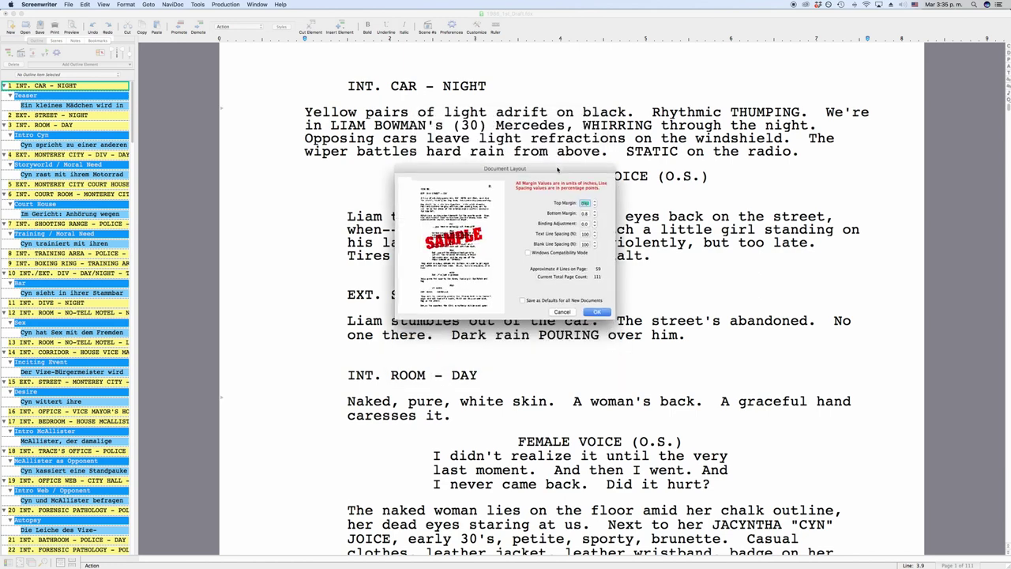
pyautogui.write('0.6')
pyautogui.press('Tab')
pyautogui.click(586, 223)
pyautogui.click(585, 233)
pyautogui.click(585, 244)
# Toggle Windows Compatibility Mode and save-as-defaults off again, then cancel the Document Layout dialog
pyautogui.click(528, 253)
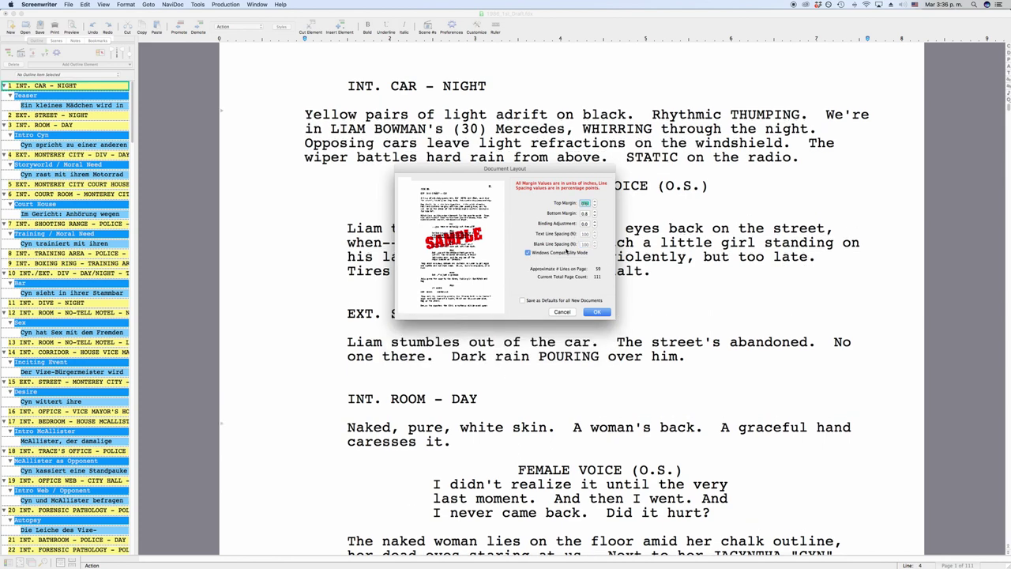
pyautogui.click(528, 254)
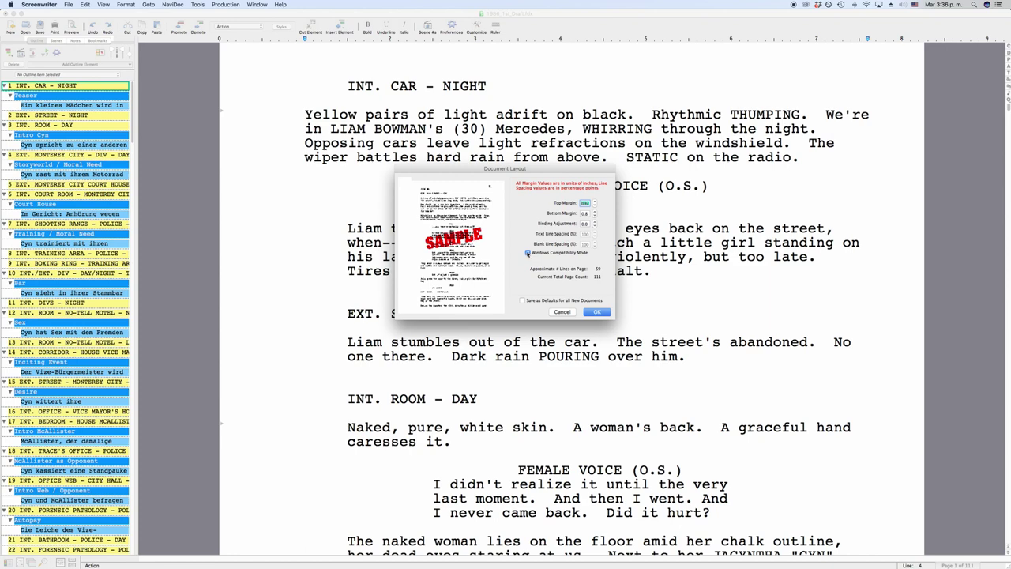
pyautogui.click(534, 301)
pyautogui.click(534, 302)
pyautogui.click(531, 303)
pyautogui.click(531, 302)
pyautogui.click(561, 311)
# Mark the opening action paragraph as non-printing so it shows struck through
pyautogui.click(136, 4)
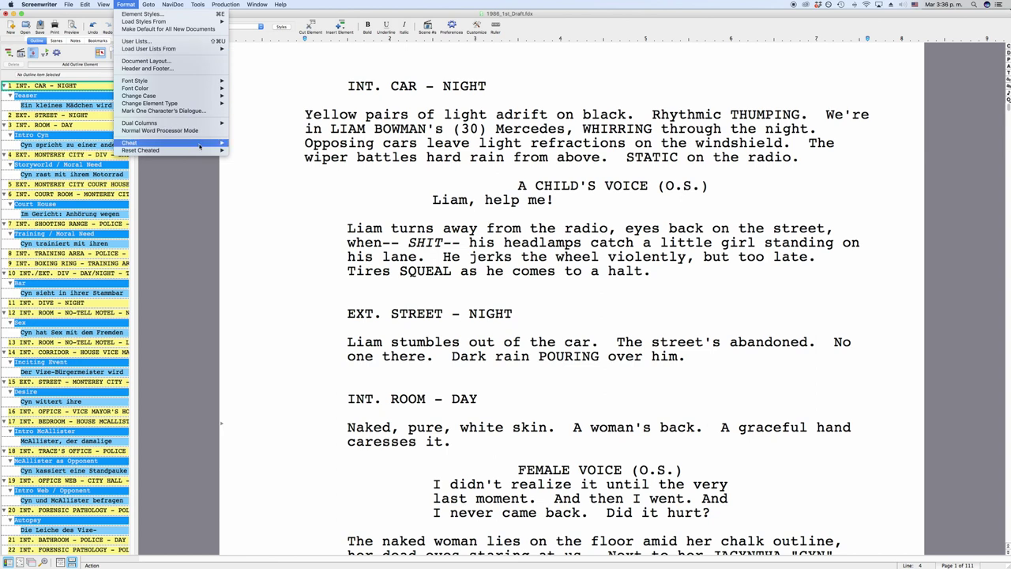
pyautogui.moveTo(197, 143)
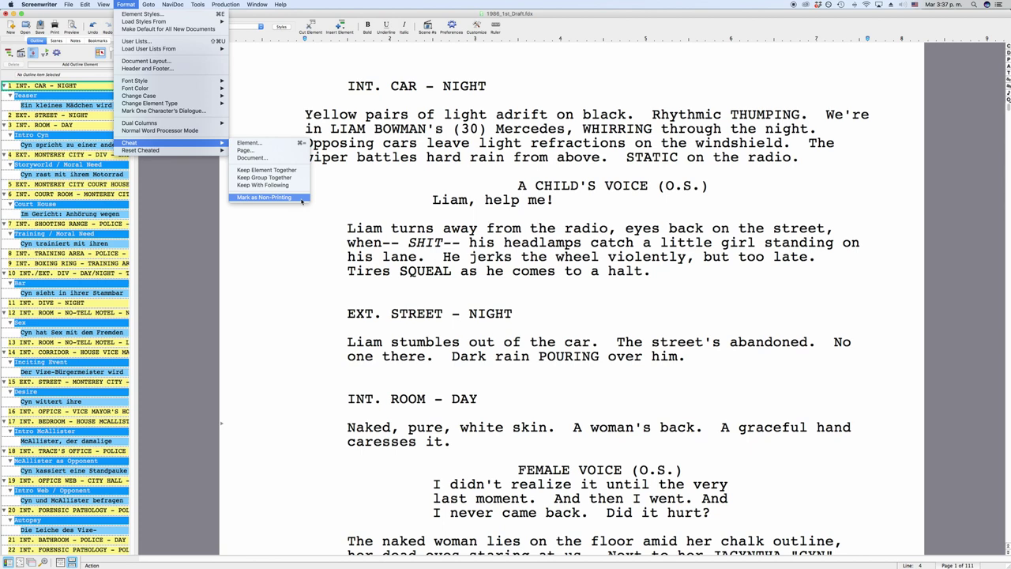
pyautogui.click(301, 201)
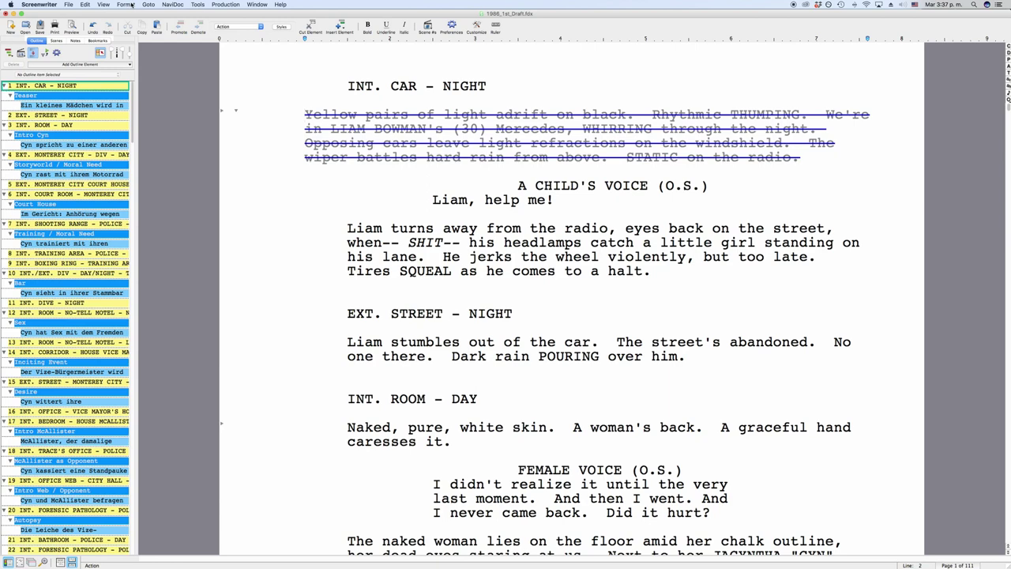
# Unmark the opening paragraph as non-printing and drag its indent back to match other action blocks
pyautogui.click(132, 4)
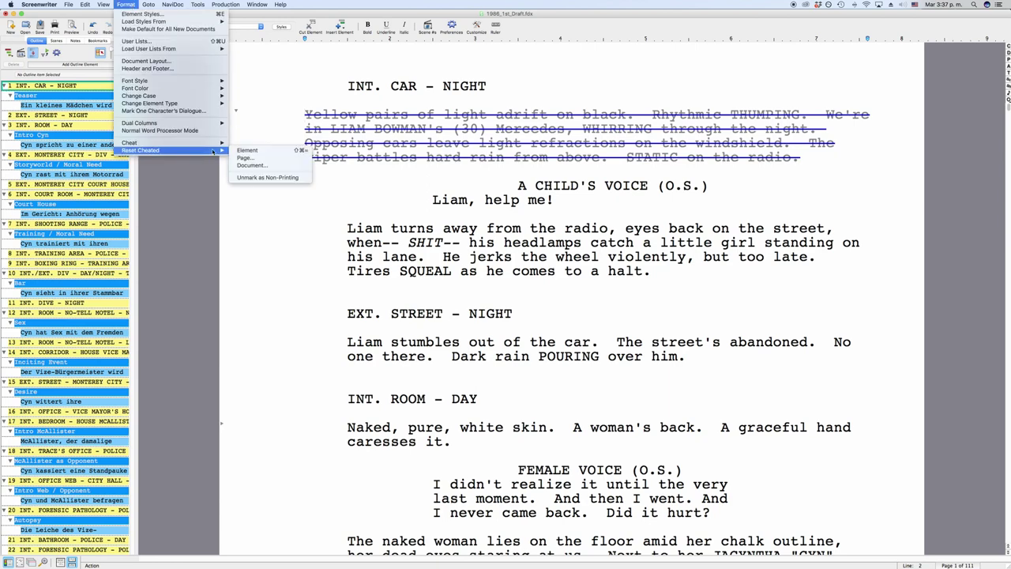
pyautogui.click(300, 179)
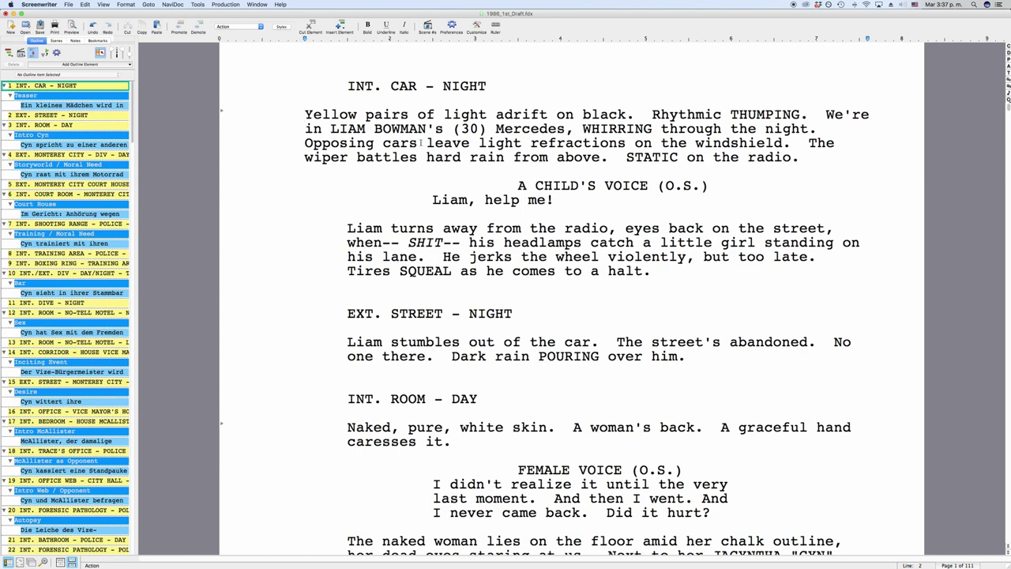
pyautogui.moveTo(305, 39); pyautogui.dragTo(348, 39)
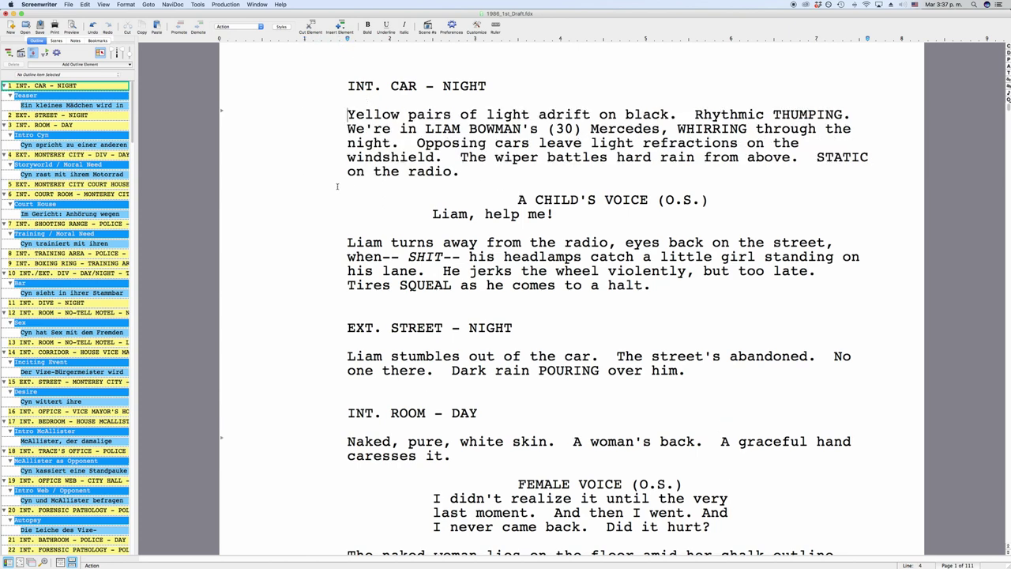